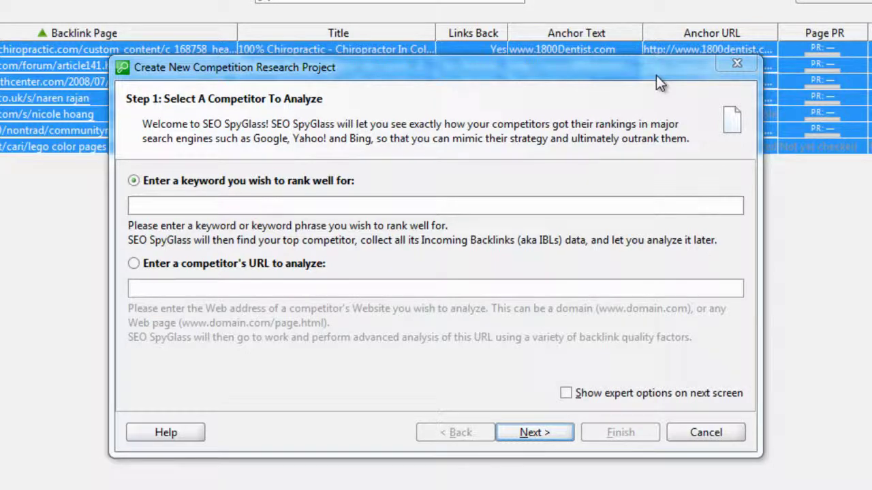
Step: Enter 'Dentist in Nj' as the keyword to rank for and advance to search engine selection
click(549, 211)
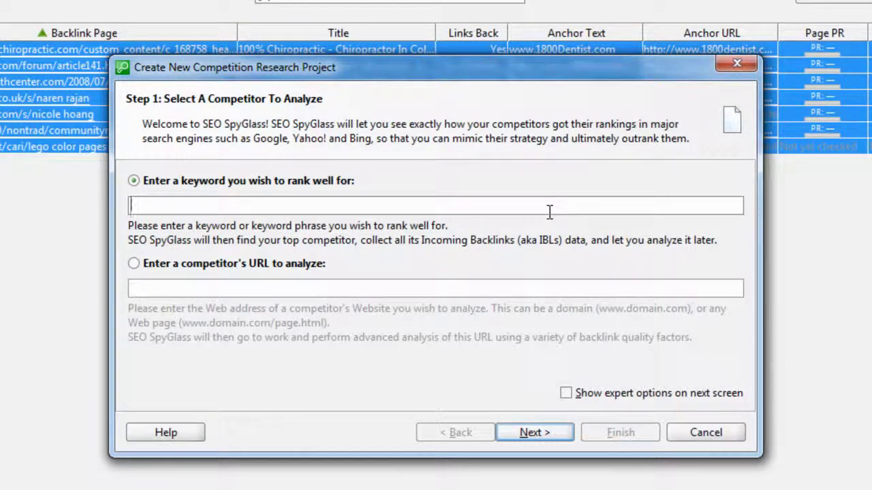
text(Dentist in Nj)
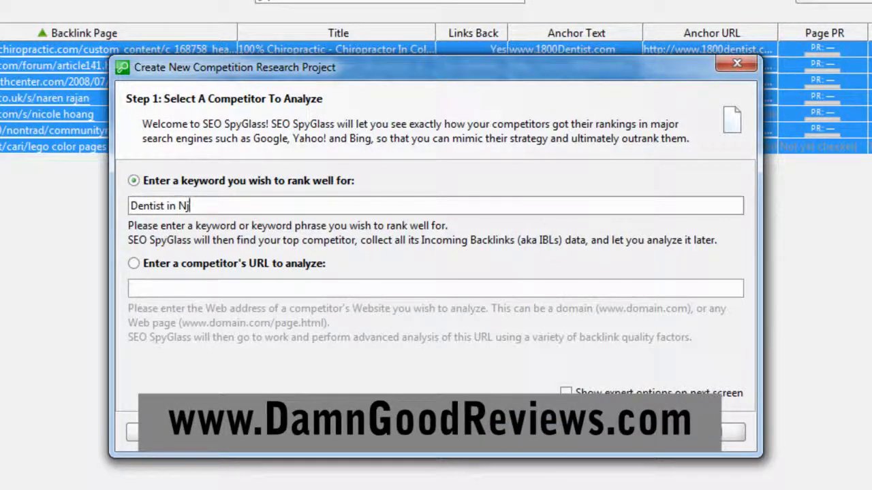
key(Return)
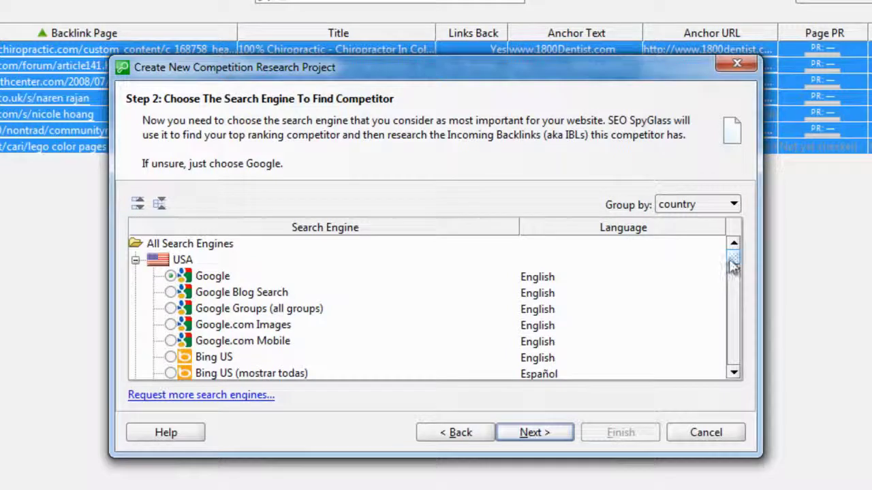
Step: Scroll the search engine list in the project wizard
mouse_move(733, 265)
mouse_down()
mouse_move(731, 363)
mouse_move(732, 259)
mouse_up()
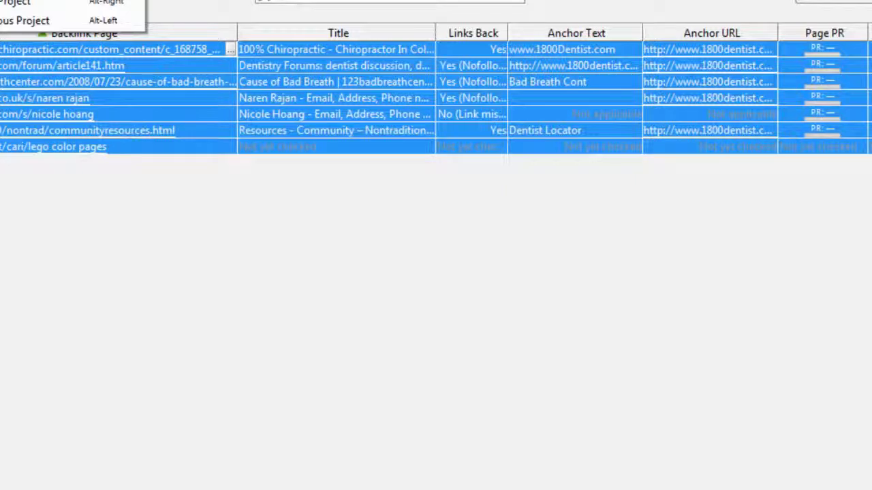
Step: Create a new project analyzing a competitor's URL, entering bmwoffreehold.com as the site
key(Escape)
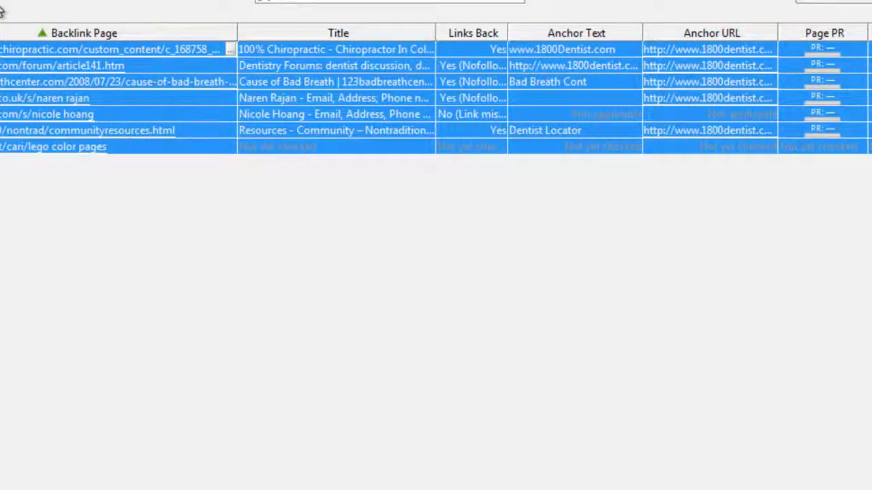
click(125, 14)
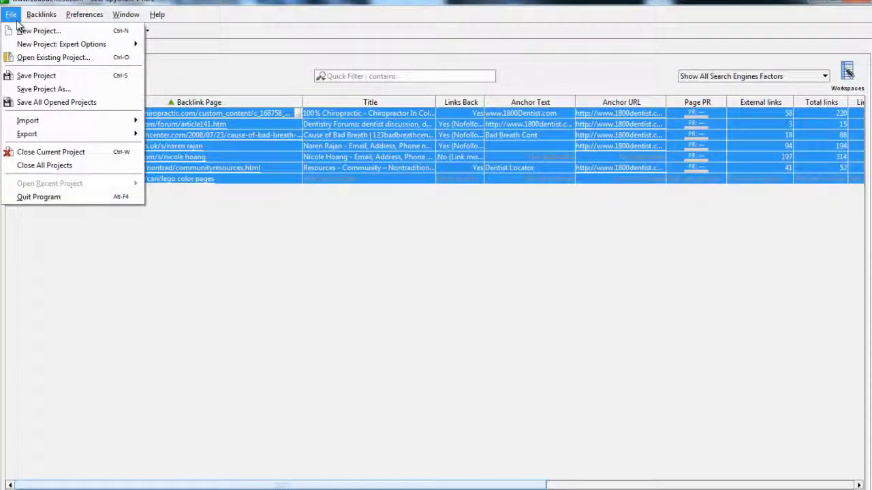
click(21, 31)
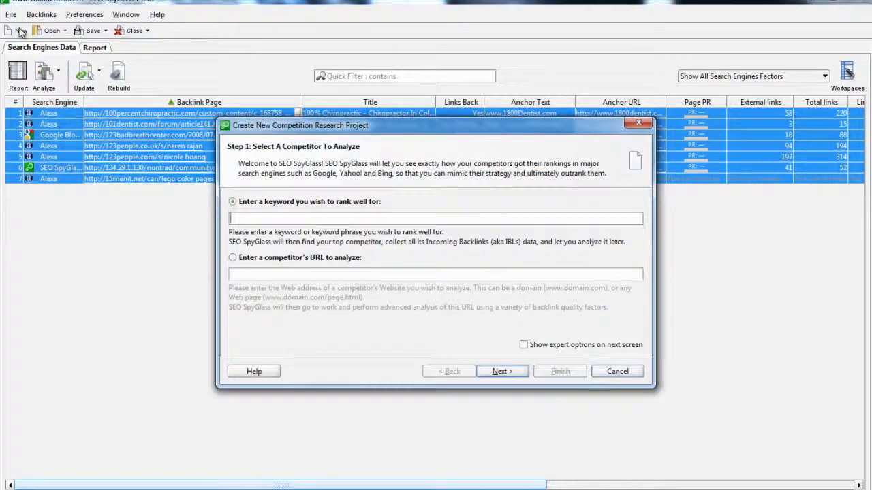
click(232, 257)
text(mbmotorsports)
key(BackSpace)
key(BackSpace)
key(BackSpace)
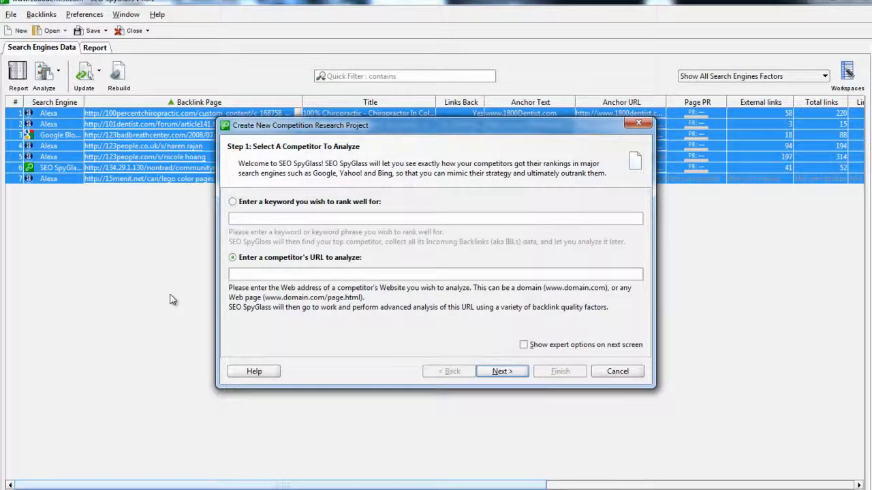
text(bmwoff)
text(reehold.com)
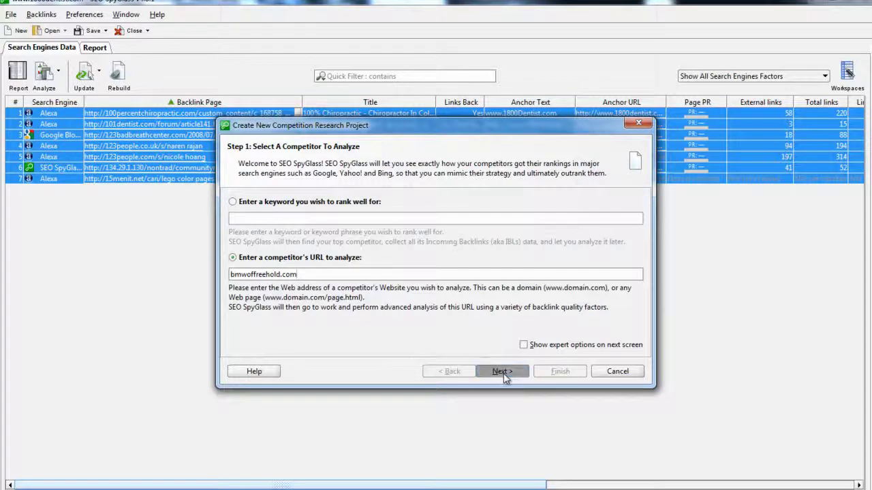
Step: Run backlink collection for bmwoffreehold.com, answering the first CAPTCHA and skipping all others
click(504, 374)
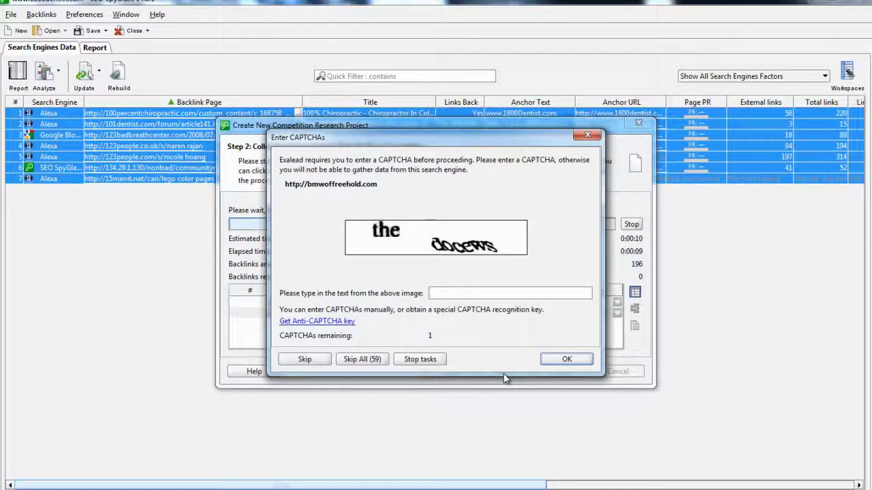
text(the d)
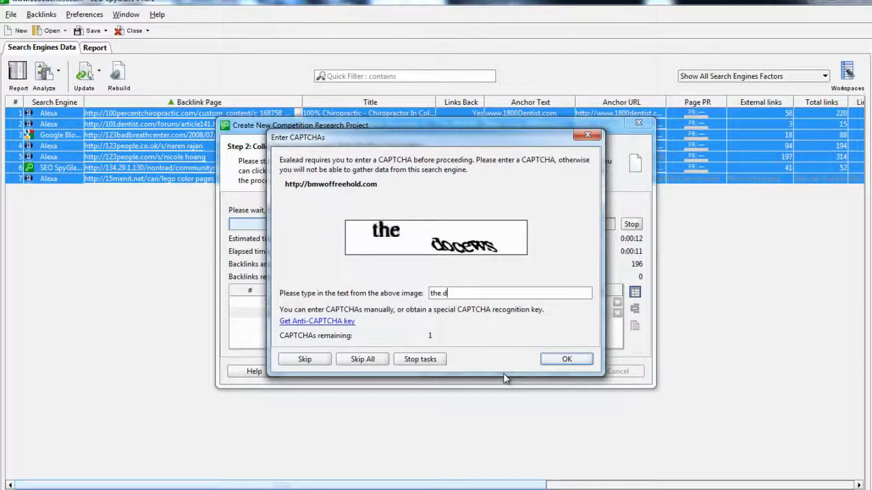
text(ocews)
click(568, 359)
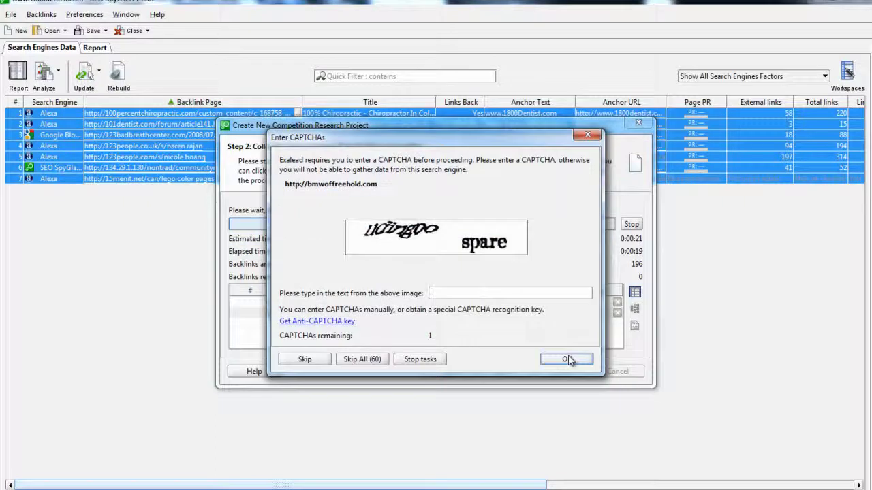
click(374, 360)
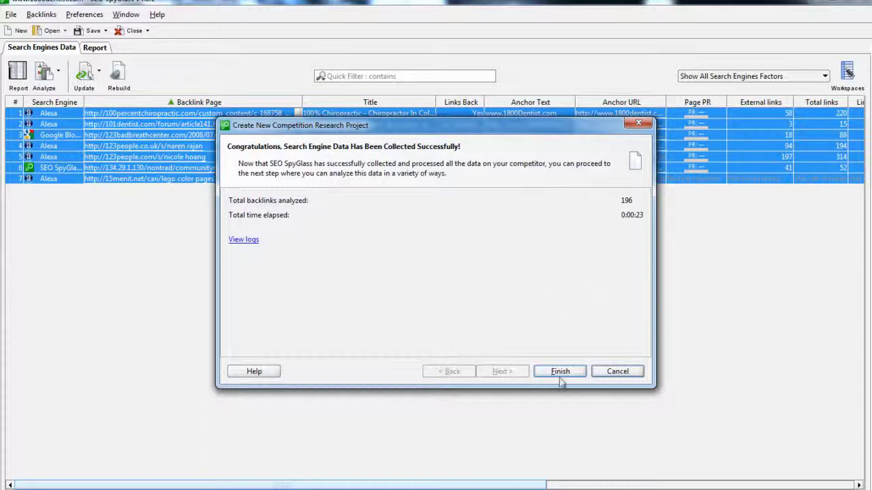
Step: Open the new project and run the backlink factor update, stopping it after 6 backlinks
click(559, 375)
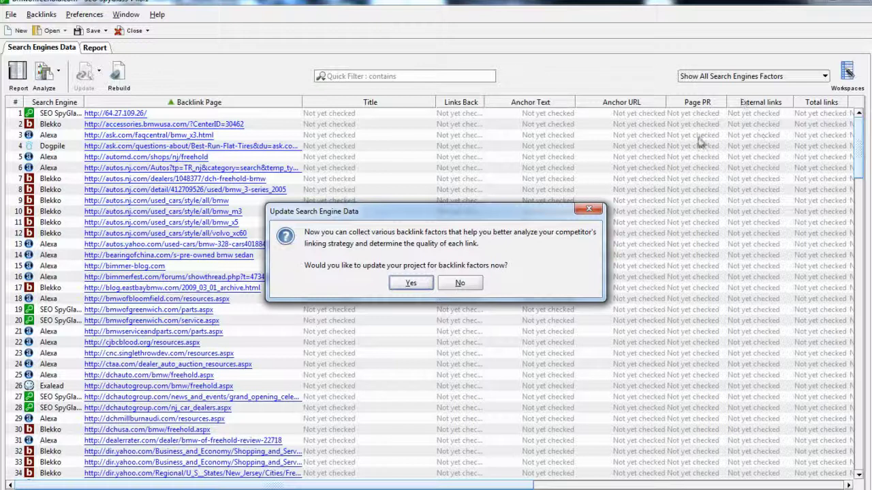
click(410, 283)
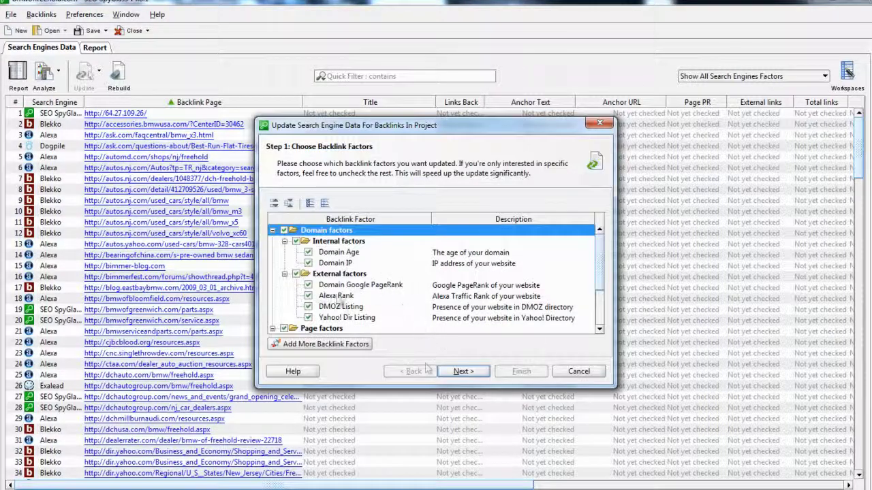
click(468, 375)
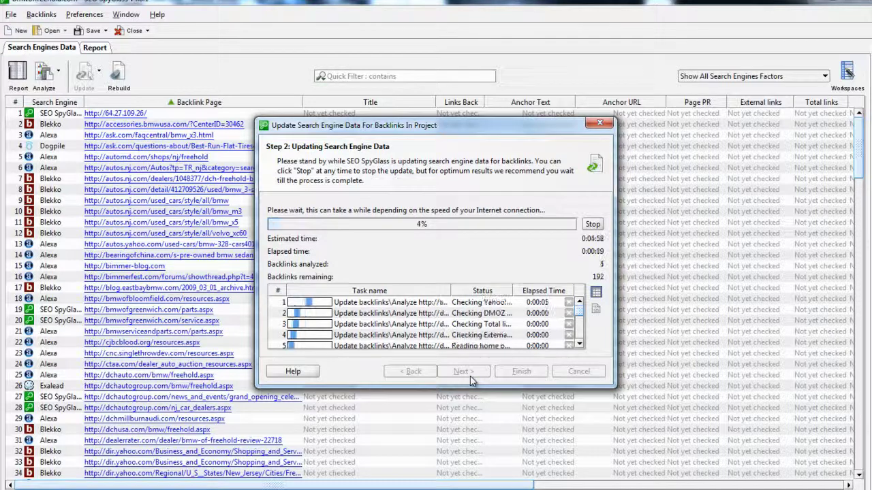
click(590, 226)
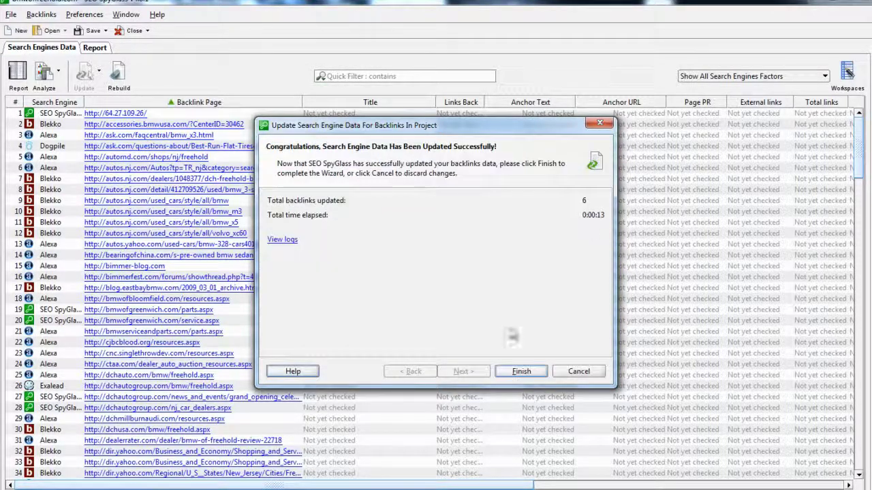
Step: Close the finished update wizard and sort the backlink table by the Title column
click(521, 371)
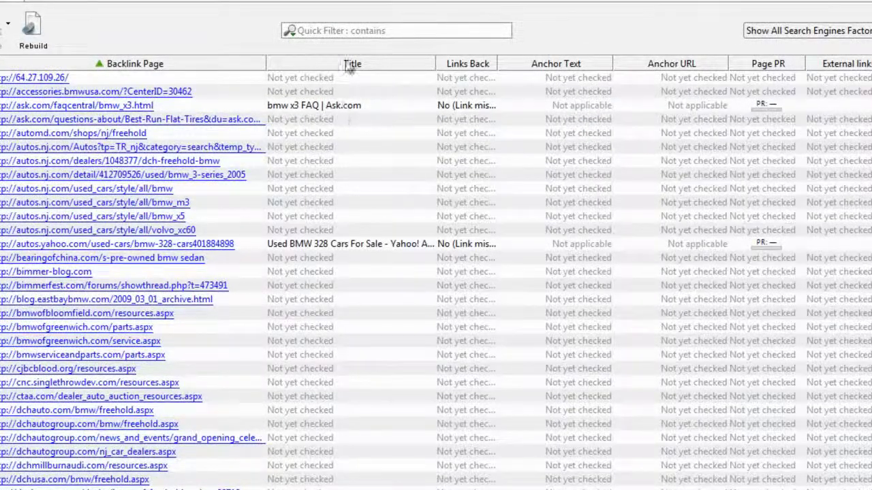
click(348, 64)
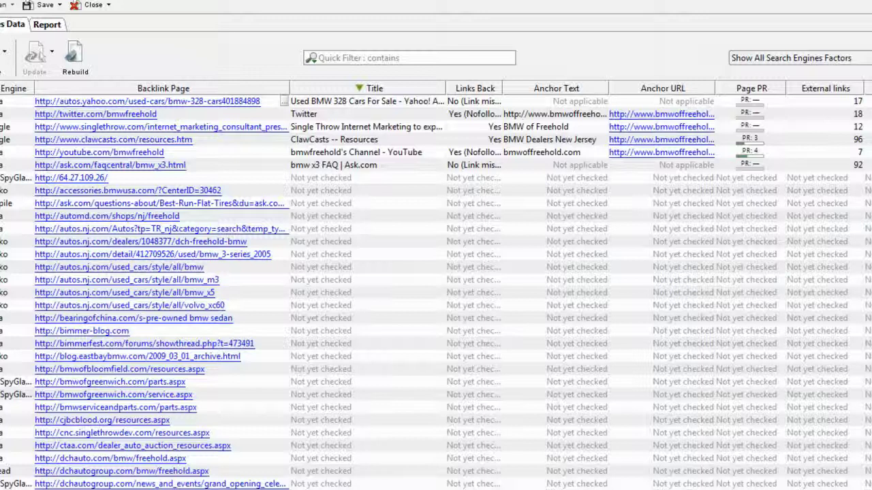
key(alt+p)
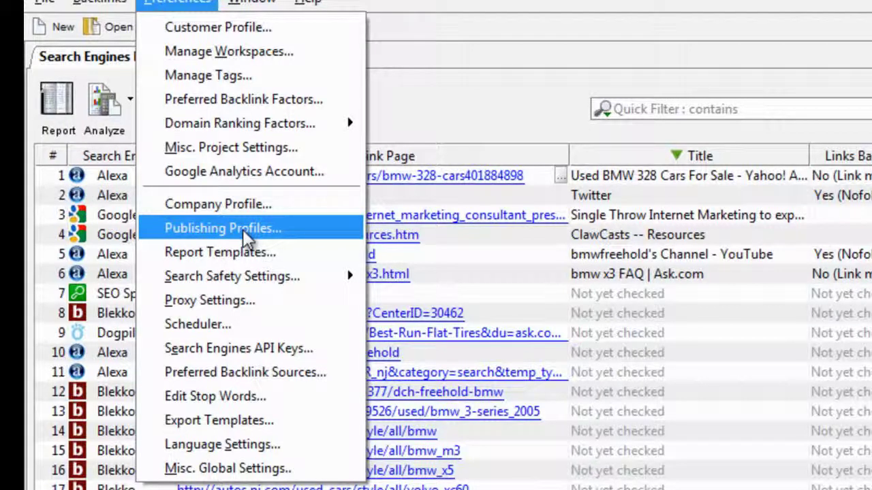
click(245, 394)
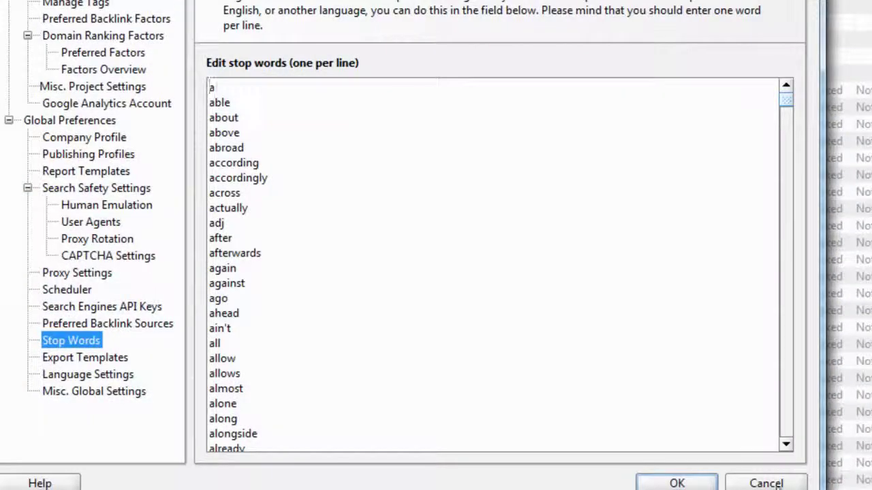
click(777, 483)
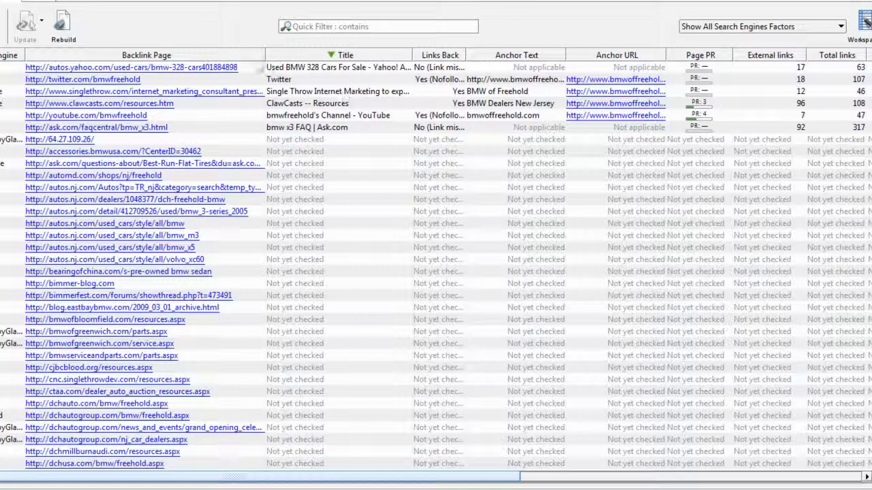
mouse_move(137, 67)
key(alt+p)
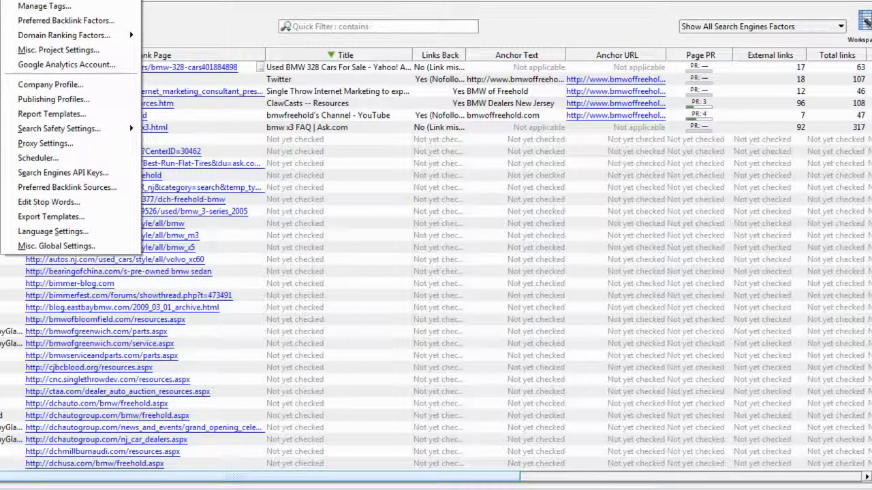
key(Right)
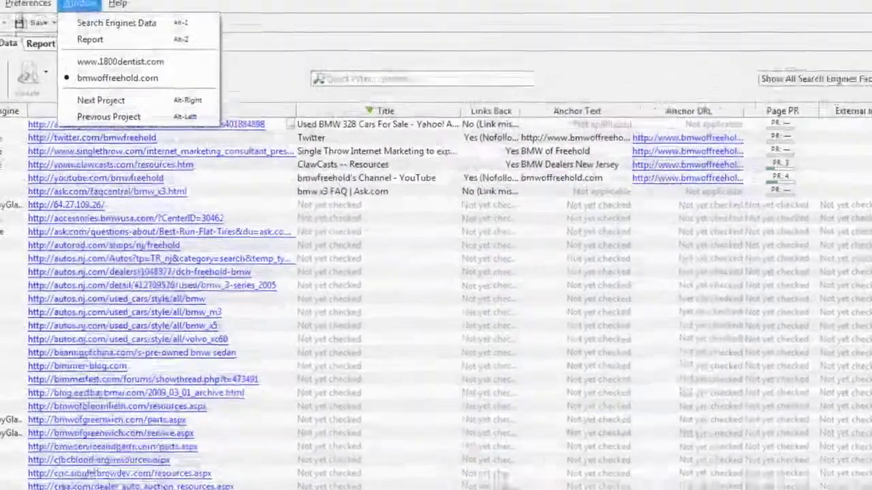
key(Escape)
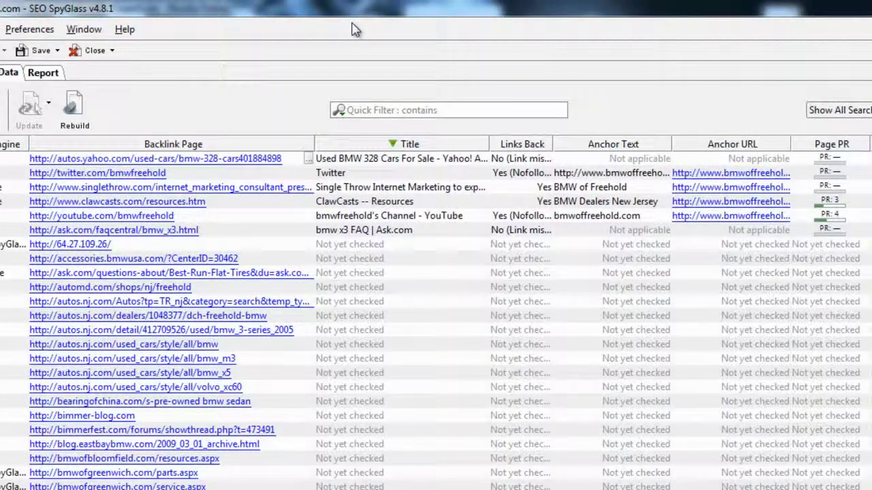